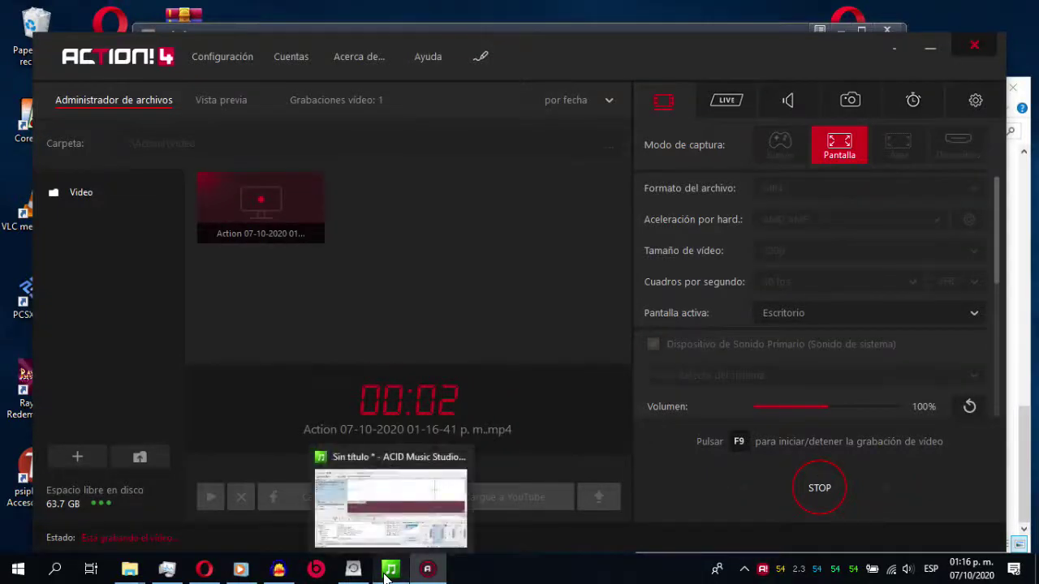
- Bring the Jaggerz project forward, play it from the beginning, and show track 1's effects
{"action": "left_click", "coordinate": [386, 571]}
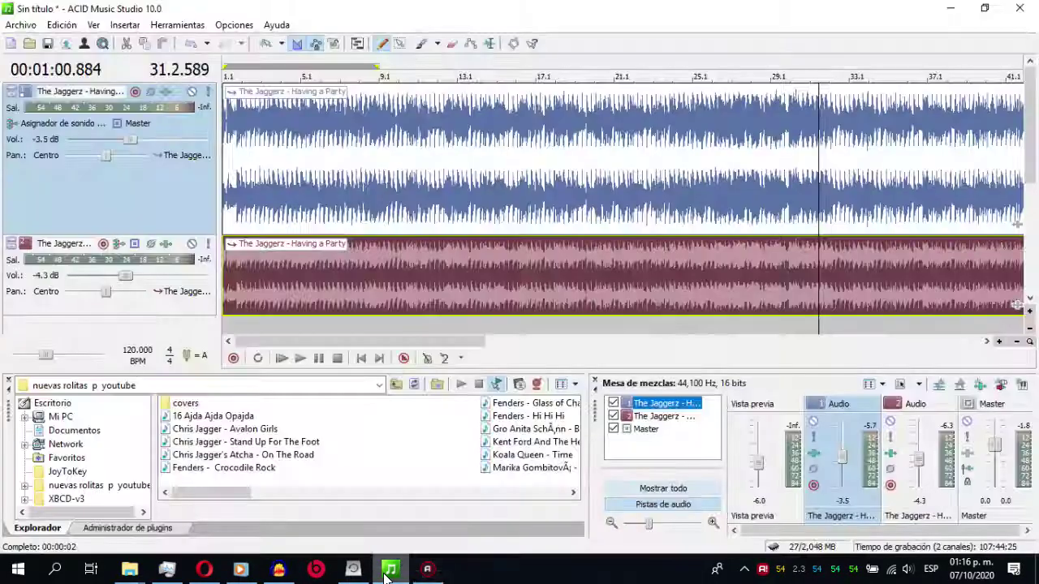
{"action": "left_click", "coordinate": [280, 359]}
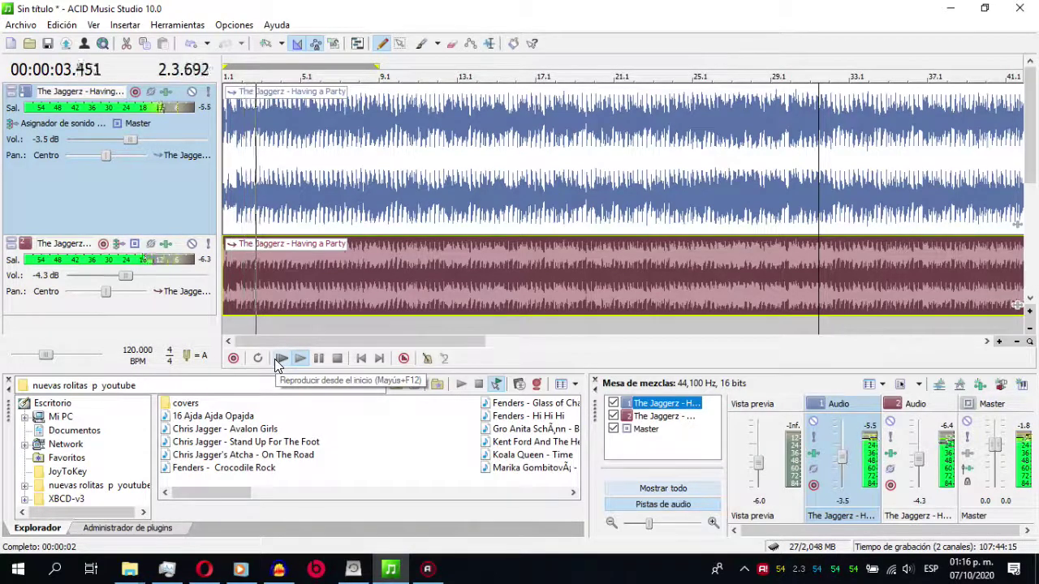
{"action": "left_click", "coordinate": [166, 93]}
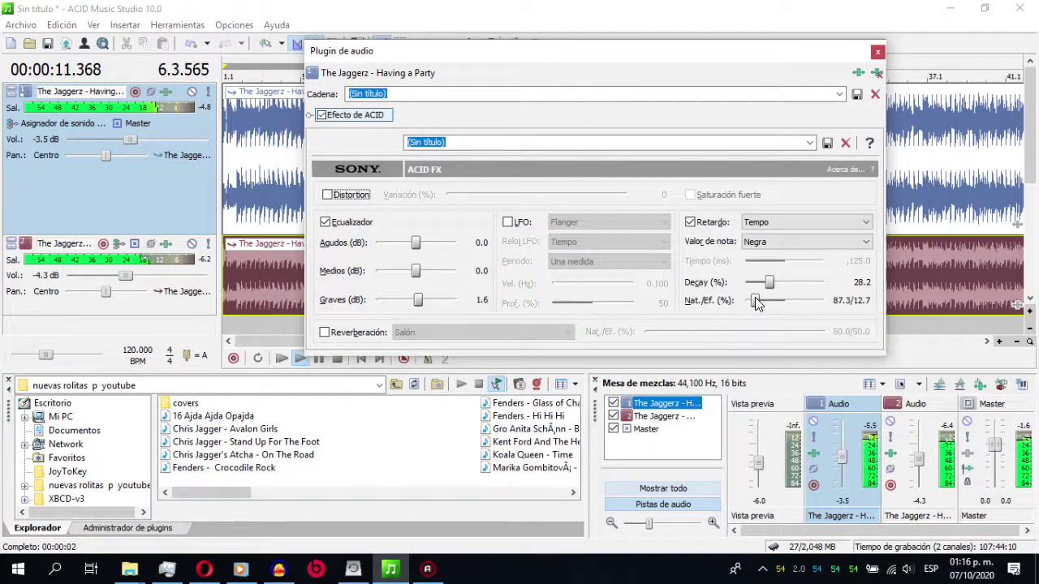
- Trim track 1's delay mix and decay and slightly boost its treble in ACID FX
{"action": "left_click_drag", "start_coordinate": [755, 302], "coordinate": [753, 302]}
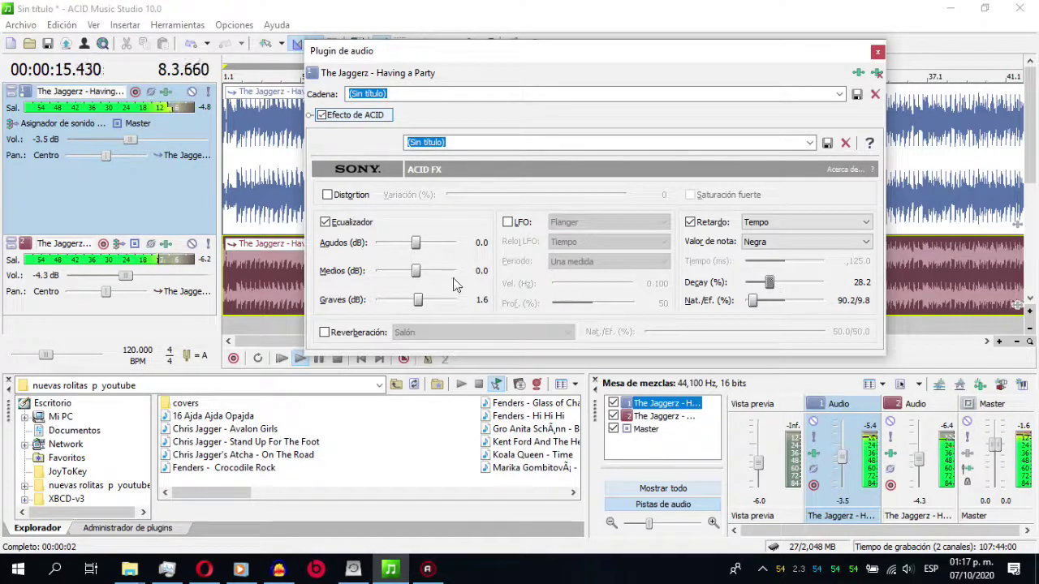
{"action": "left_click_drag", "start_coordinate": [768, 286], "coordinate": [763, 284]}
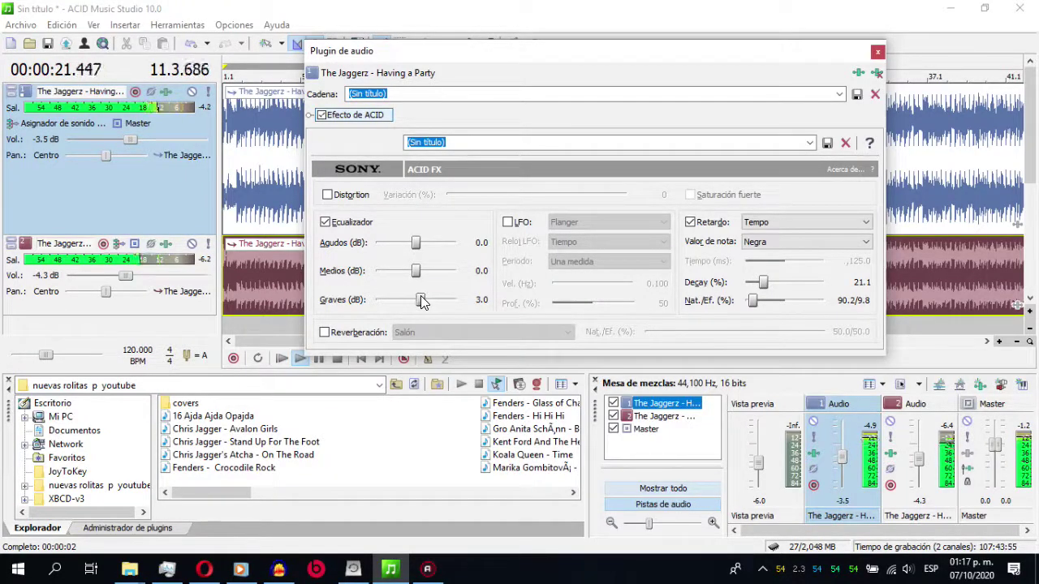
{"action": "left_click_drag", "start_coordinate": [415, 243], "coordinate": [416, 270]}
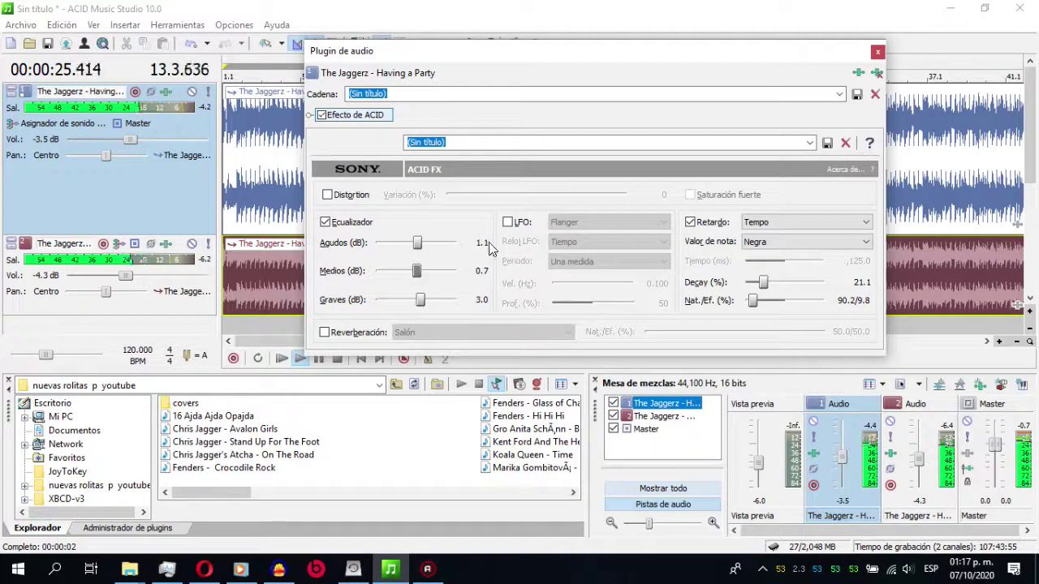
{"action": "left_click", "coordinate": [879, 52]}
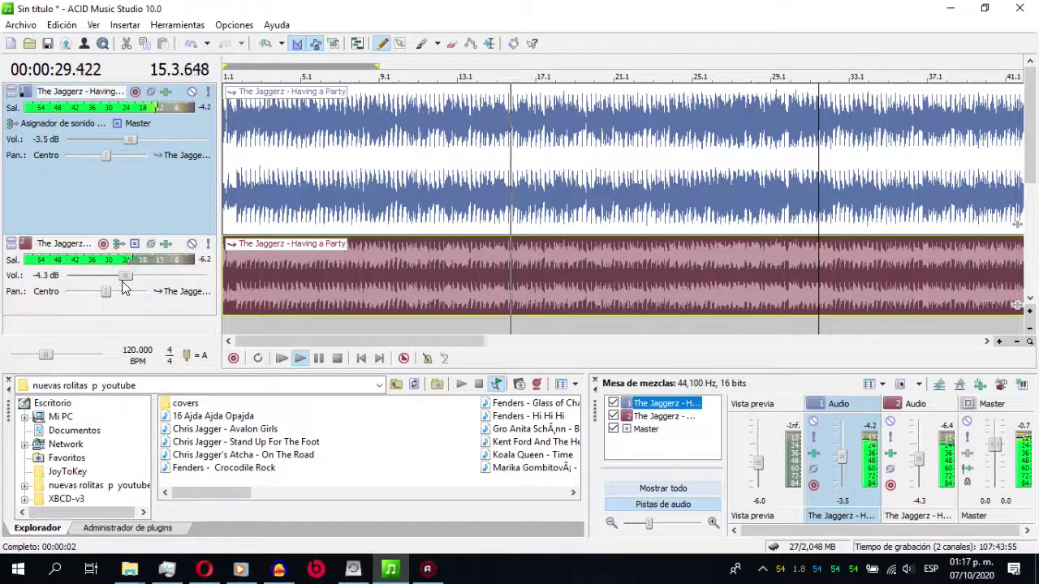
- Slide track 2's Vol. control right until it reads -2.4 dB
{"action": "left_click_drag", "start_coordinate": [126, 277], "coordinate": [134, 279]}
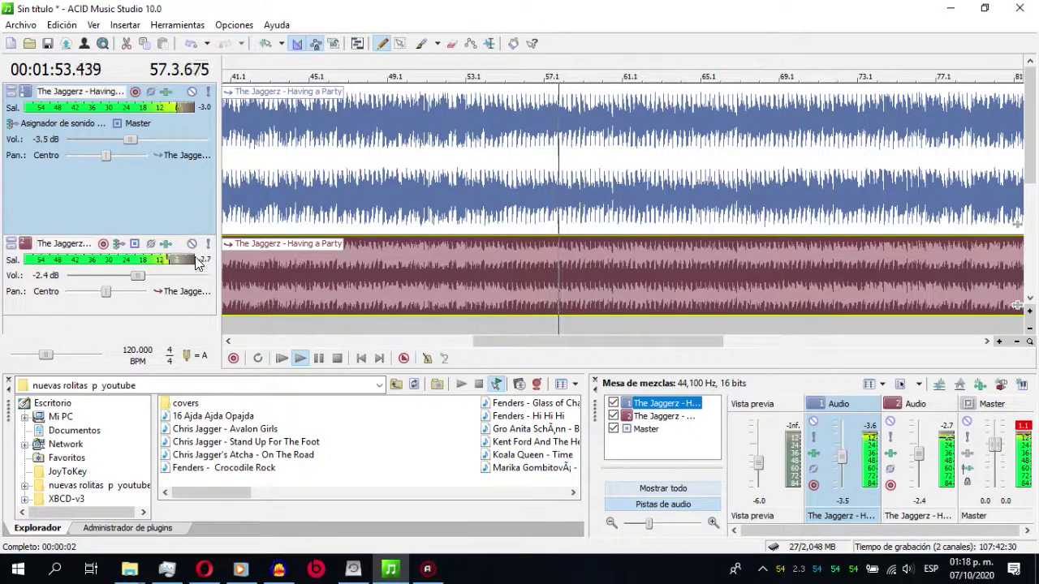
- Boost track 2's treble to 4.0 dB and mids to 3.0 dB, and trim the master to -0.9 dB
{"action": "left_click", "coordinate": [168, 252]}
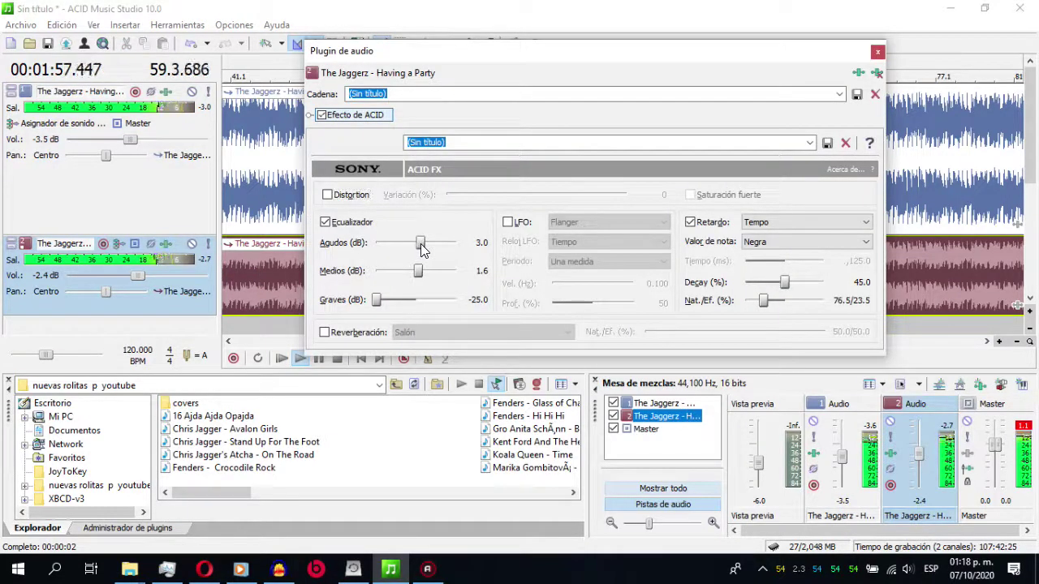
{"action": "left_click_drag", "start_coordinate": [420, 244], "coordinate": [421, 271]}
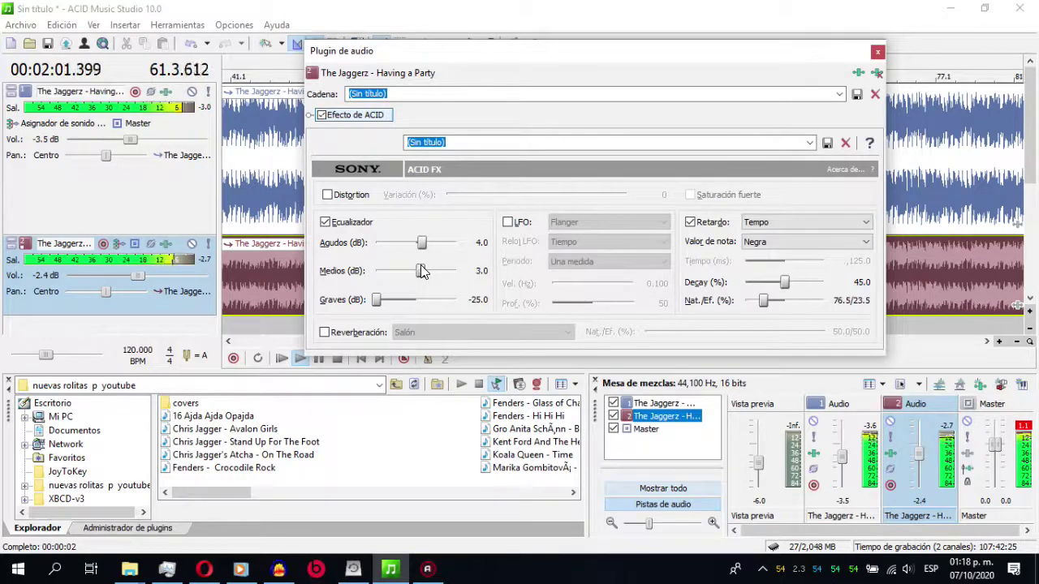
{"action": "left_click", "coordinate": [994, 450]}
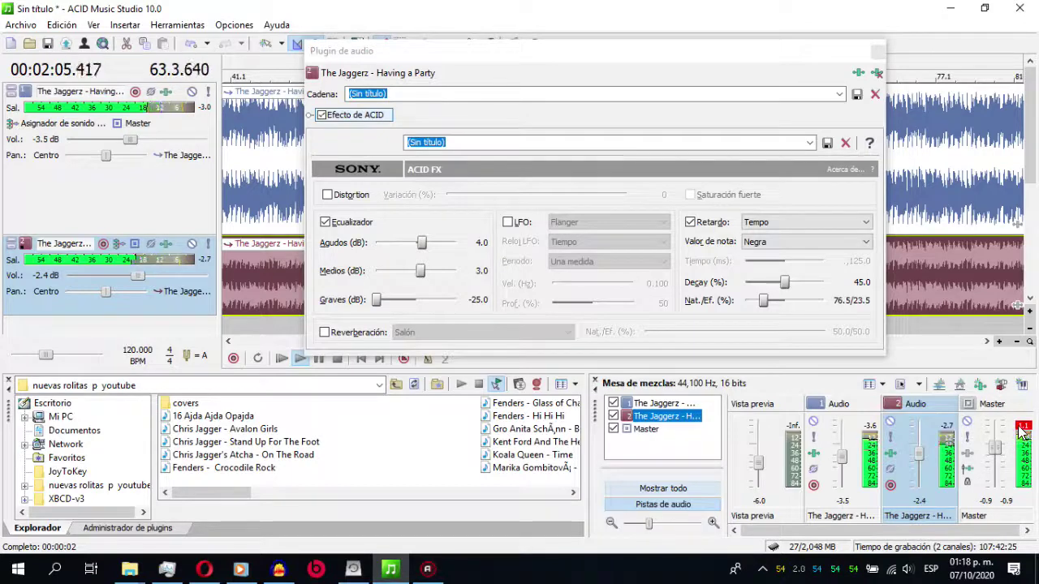
{"action": "left_click", "coordinate": [878, 51]}
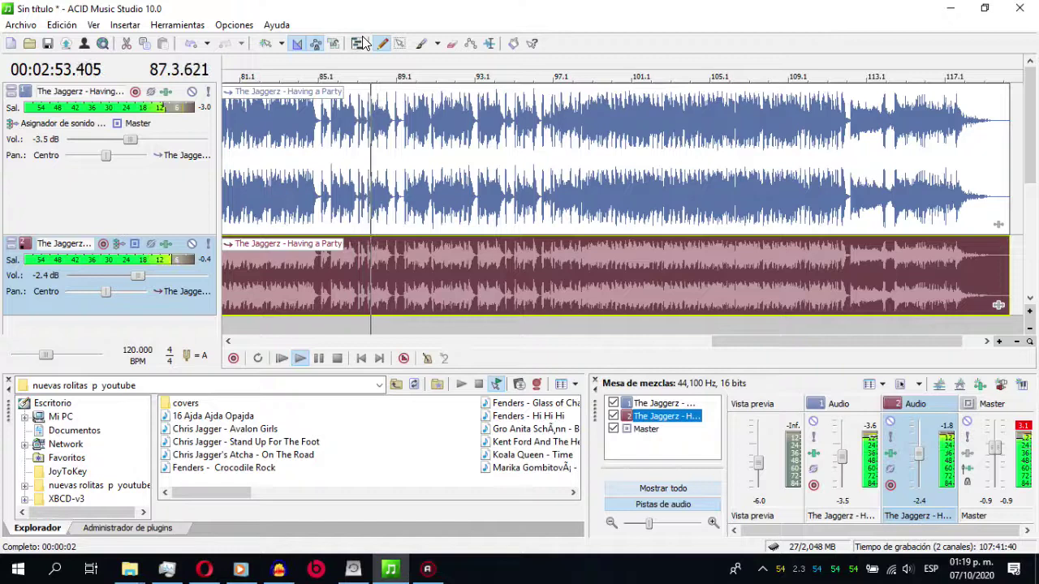
- Settle track 1's volume at -4.1 dB after adjusting back and forth, and lower the master to -1.5 dB
{"action": "left_click_drag", "start_coordinate": [131, 139], "coordinate": [91, 141]}
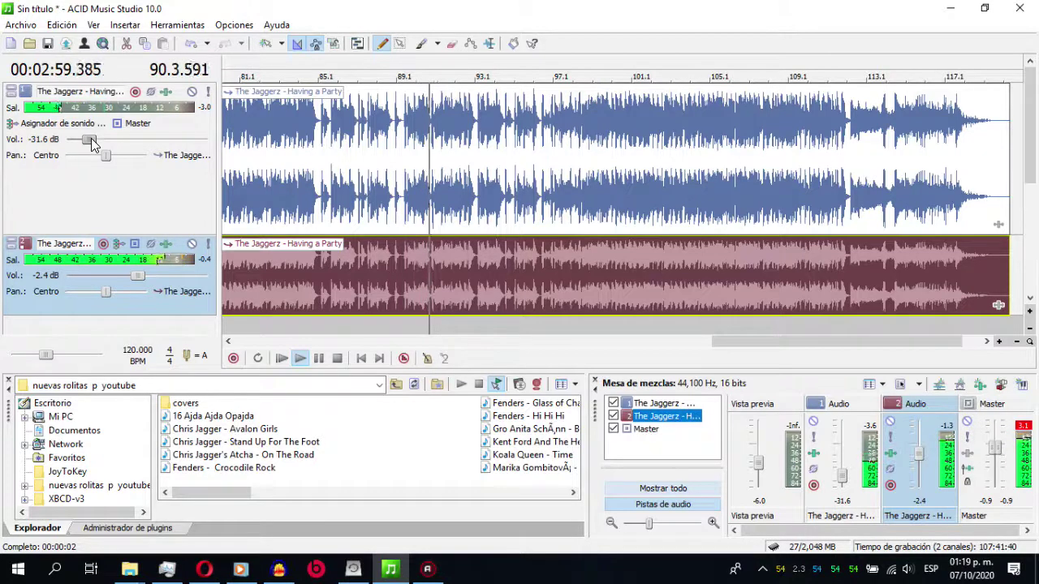
{"action": "left_click_drag", "start_coordinate": [91, 138], "coordinate": [97, 136]}
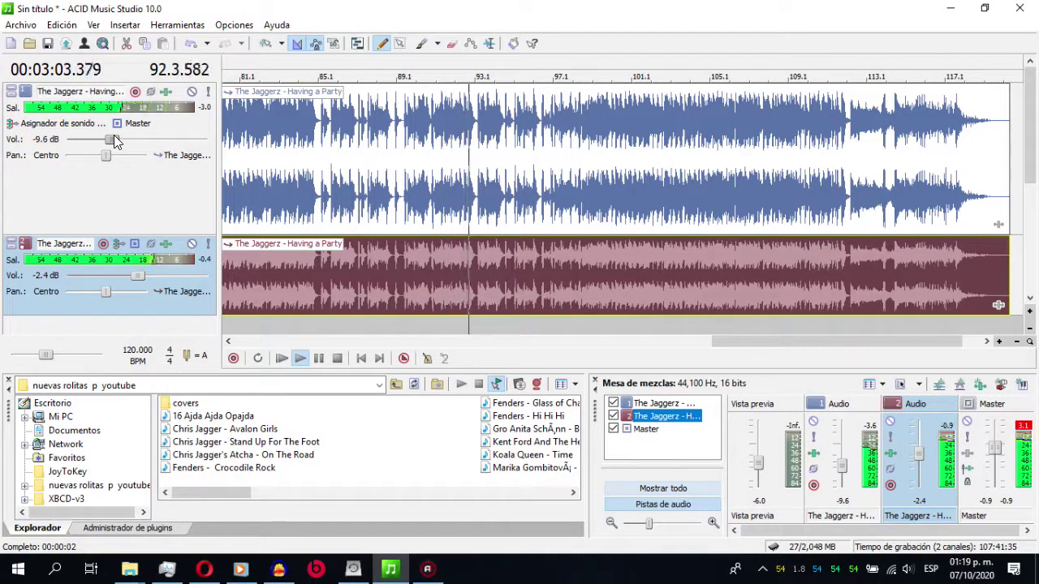
{"action": "left_click_drag", "start_coordinate": [111, 138], "coordinate": [138, 141]}
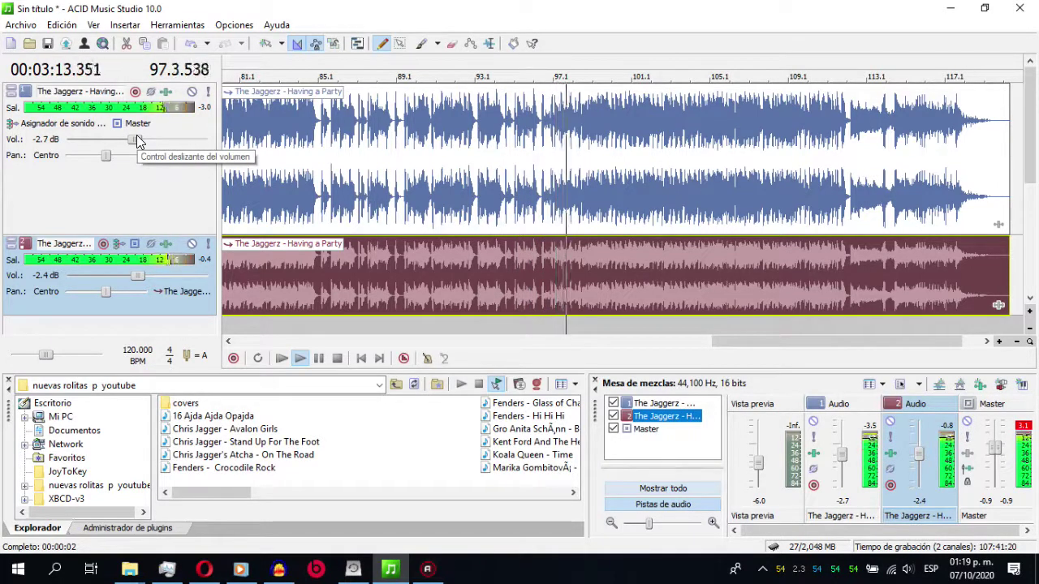
{"action": "left_click_drag", "start_coordinate": [137, 139], "coordinate": [128, 136]}
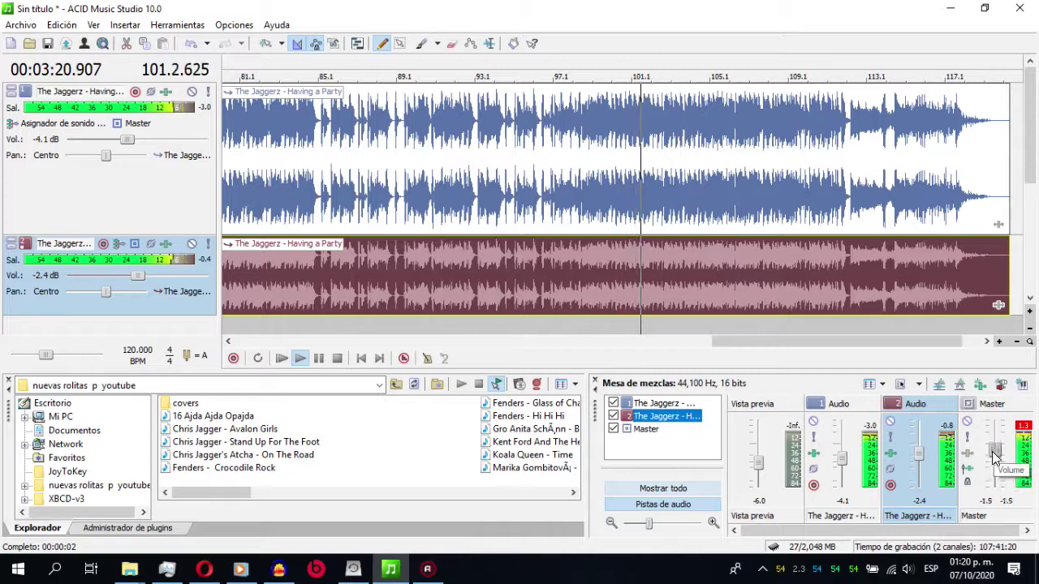
{"action": "left_click_drag", "start_coordinate": [994, 456], "coordinate": [994, 460]}
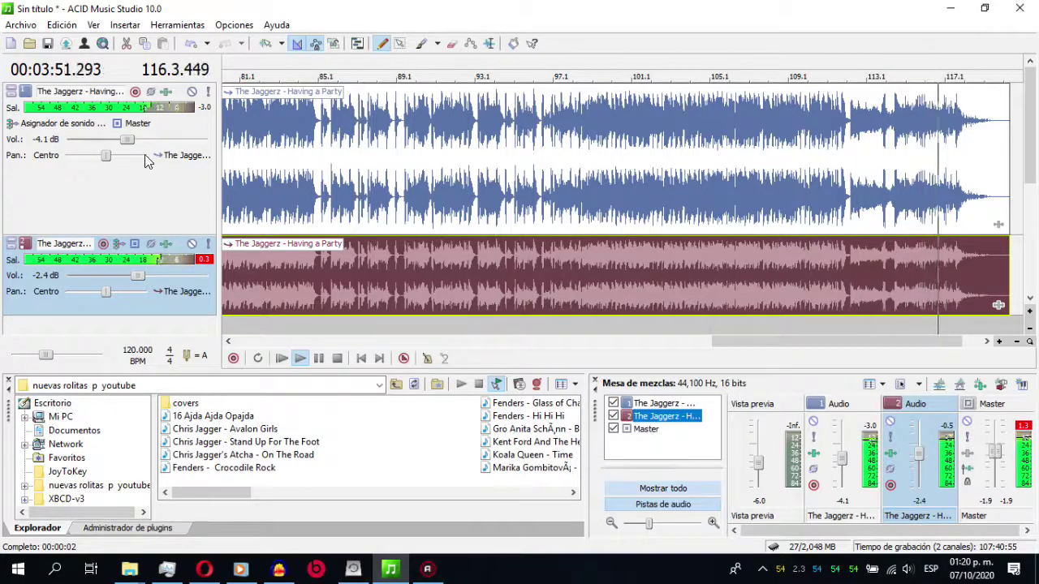
- Fade track 1's volume sharply down to -58.8 dB as the song ends
{"action": "left_click_drag", "start_coordinate": [130, 140], "coordinate": [69, 155]}
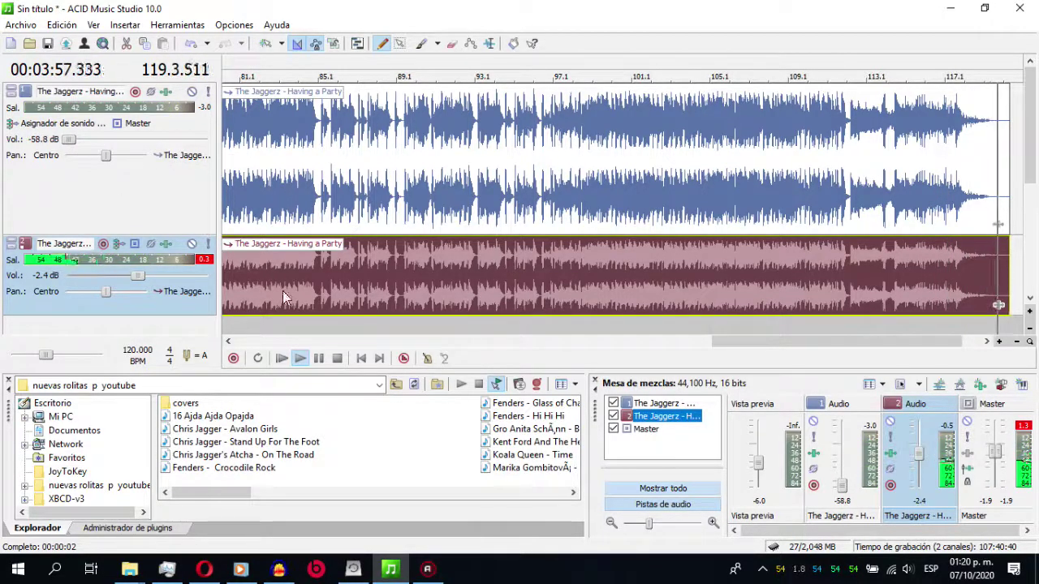